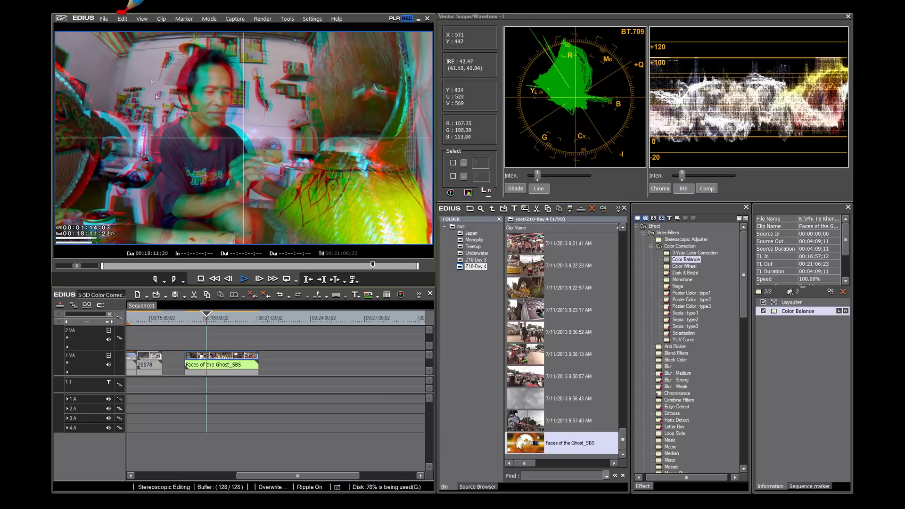
- Pause playback of the Faces of the Ghost_SBS clip in the anaglyph preview
{"action": "left_click", "coordinate": [244, 279]}
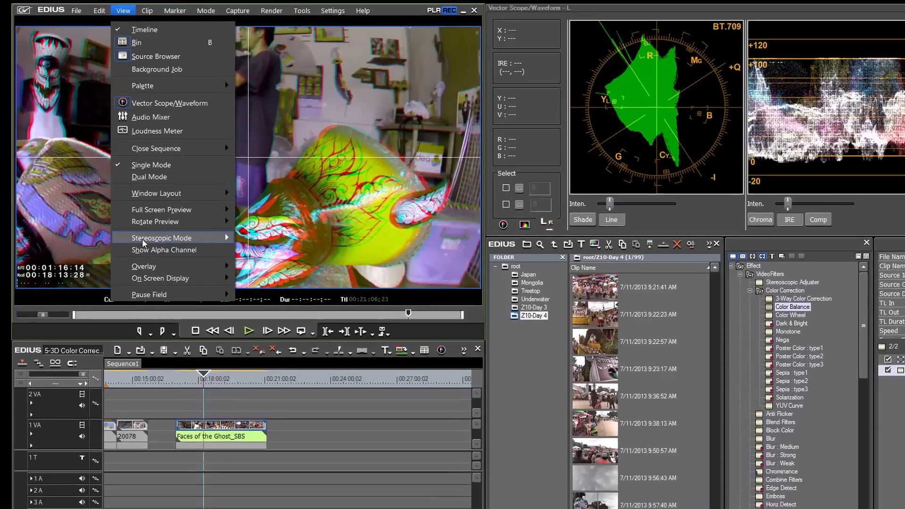
- Switch the paused stereo preview to Side by Side mode
{"action": "mouse_move", "coordinate": [218, 205]}
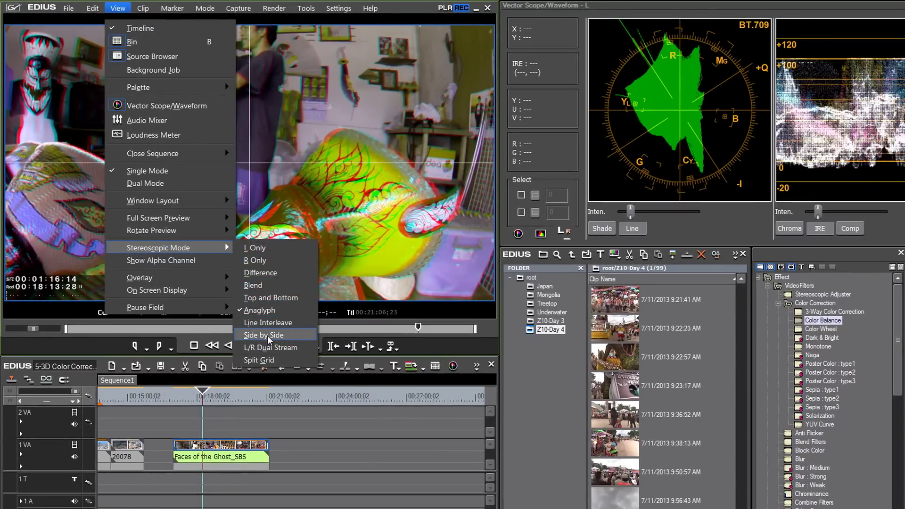
{"action": "left_click", "coordinate": [269, 335]}
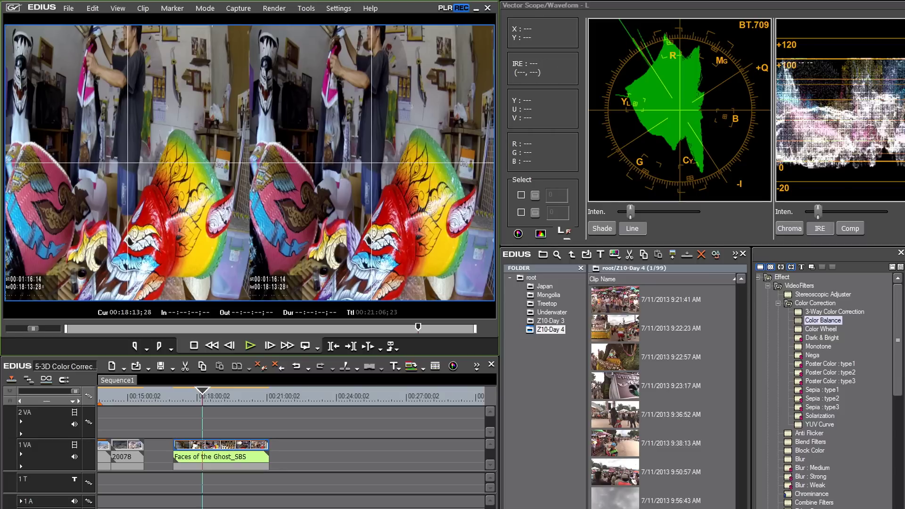
{"action": "scroll", "coordinate": [292, 434], "scroll_direction": "left", "scroll_amount": 10}
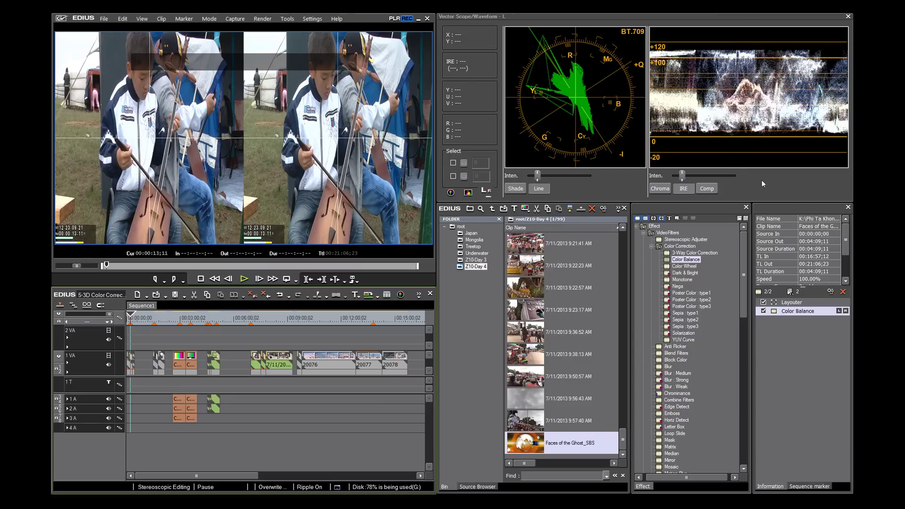
- Jump the timeline cursor to the underwater turtle clip
{"action": "left_click", "coordinate": [373, 321]}
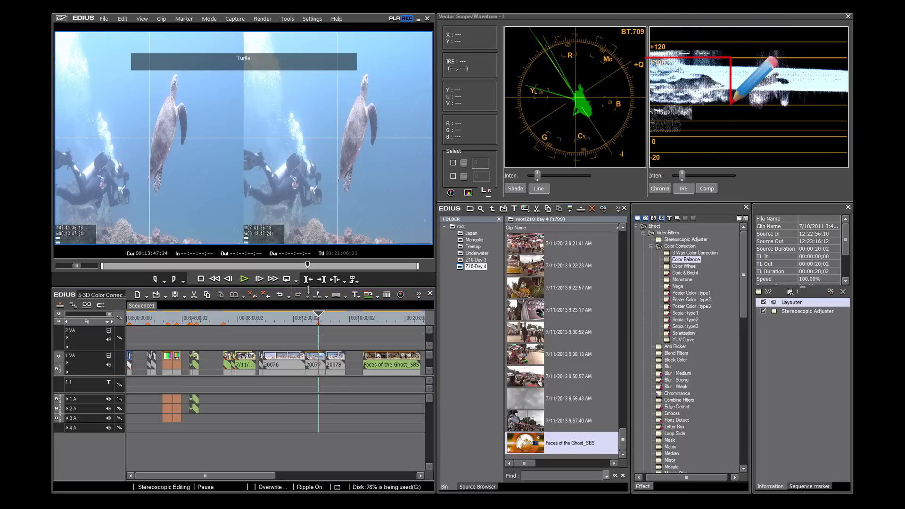
- Play and pause the turtle clip, then return the cursor to 00:13:47;24
{"action": "left_click", "coordinate": [244, 279]}
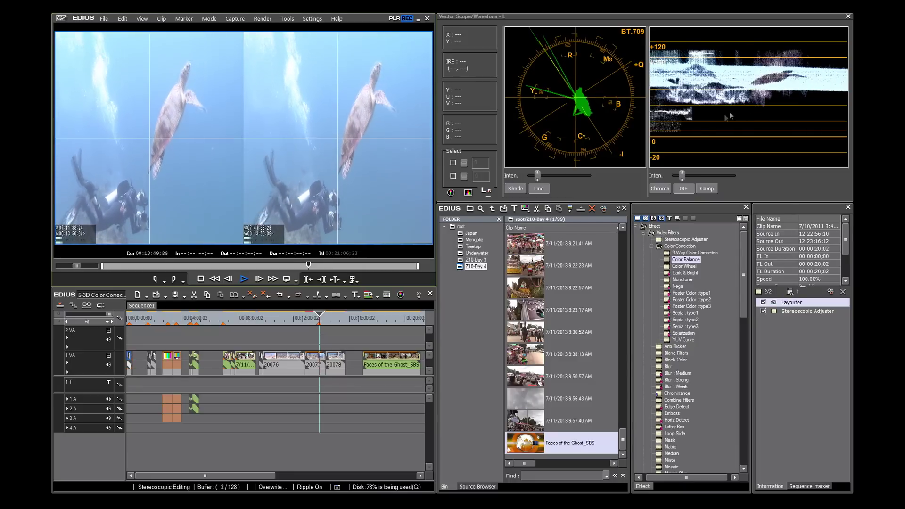
{"action": "left_click", "coordinate": [244, 279]}
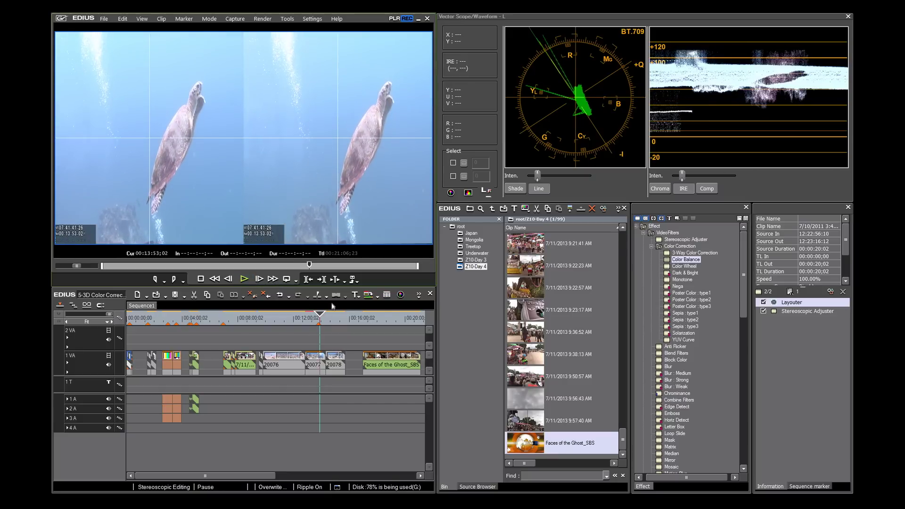
{"action": "left_click", "coordinate": [318, 315]}
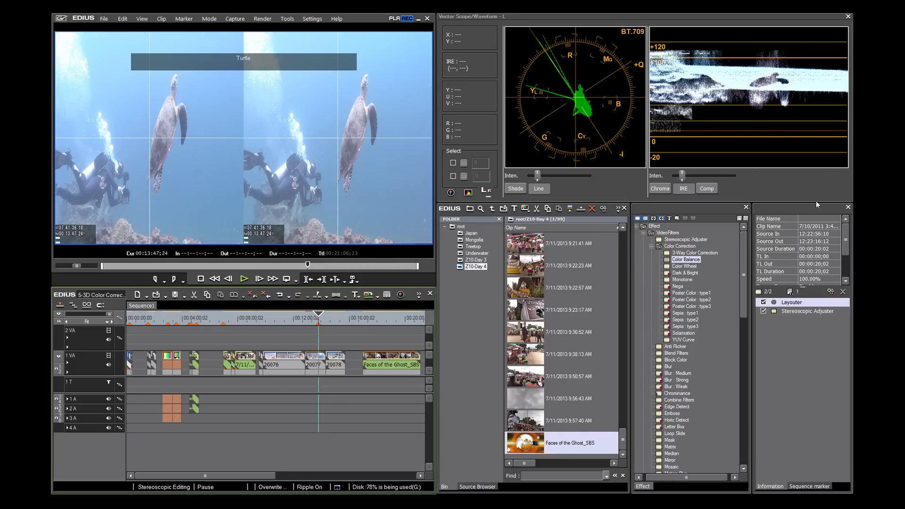
{"action": "left_click", "coordinate": [353, 319]}
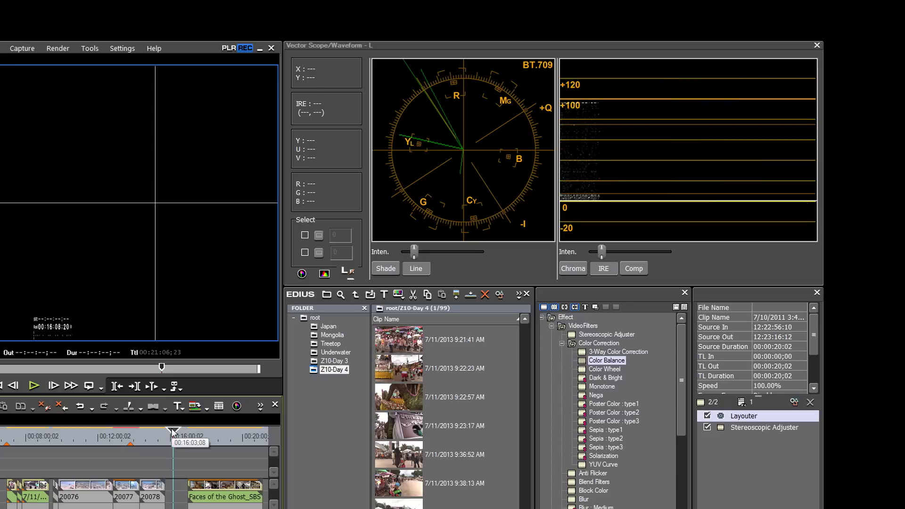
- Bring the playhead back onto the turtle clip and pick the Color Balance filter
{"action": "left_click_drag", "start_coordinate": [173, 432], "coordinate": [131, 439]}
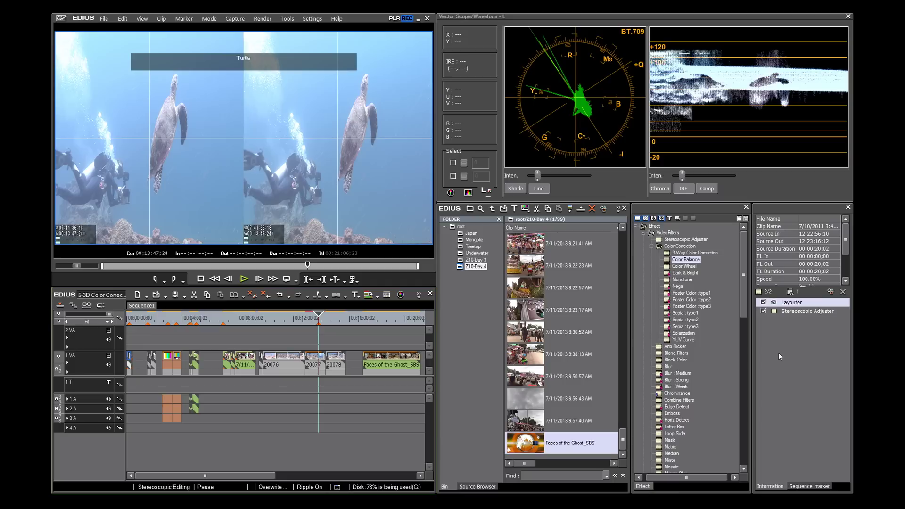
{"action": "left_click", "coordinate": [692, 259]}
- Apply Color Balance to the turtle clip, lowering Bright and raising Contrast with the sliders
{"action": "left_click_drag", "start_coordinate": [693, 262], "coordinate": [793, 334]}
{"action": "double_click", "coordinate": [804, 318]}
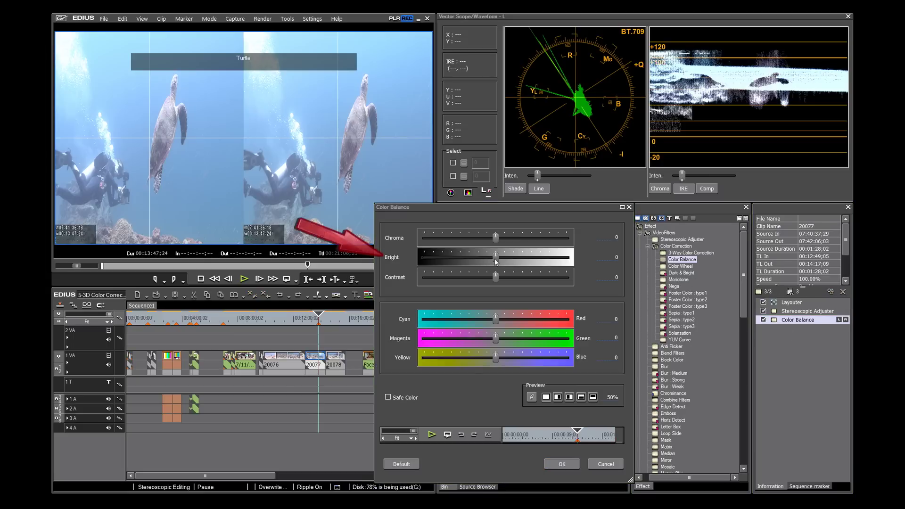
{"action": "left_click_drag", "start_coordinate": [496, 262], "coordinate": [471, 263]}
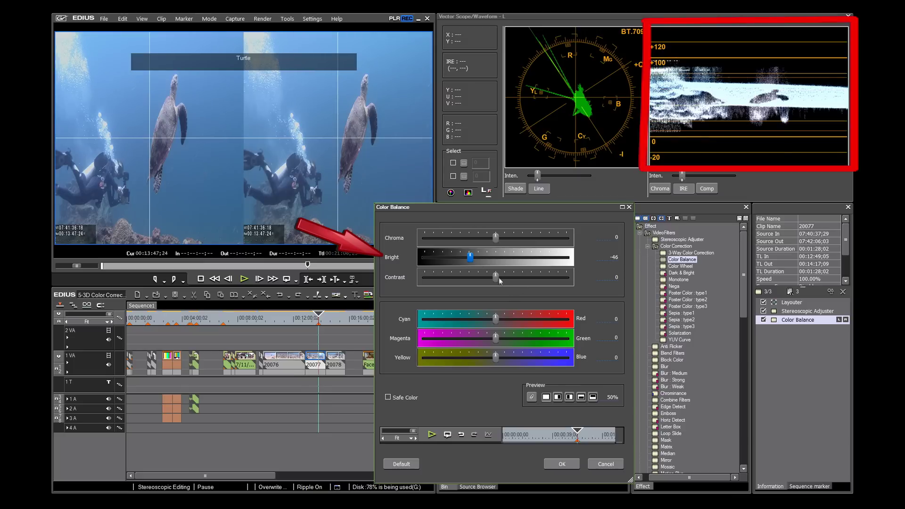
{"action": "left_click_drag", "start_coordinate": [497, 279], "coordinate": [459, 263]}
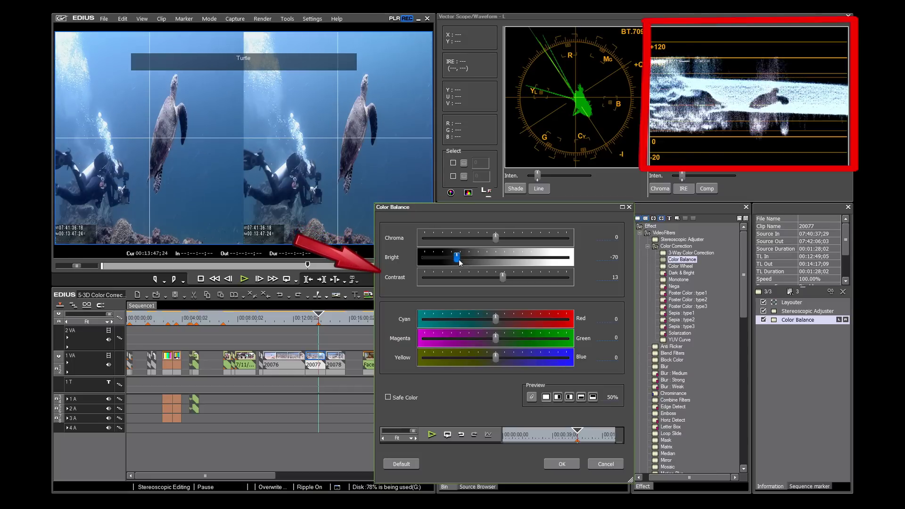
- Fine-tune the Color Balance values to Bright -79 and Contrast 17
{"action": "left_click", "coordinate": [609, 277]}
{"action": "scroll", "coordinate": [611, 281], "scroll_direction": "up", "scroll_amount": 2}
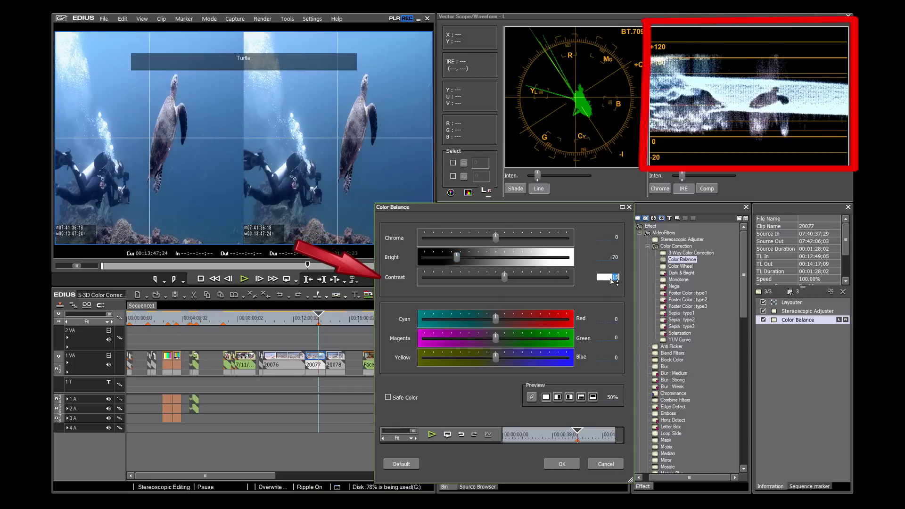
{"action": "scroll", "coordinate": [612, 281], "scroll_direction": "up", "scroll_amount": 3}
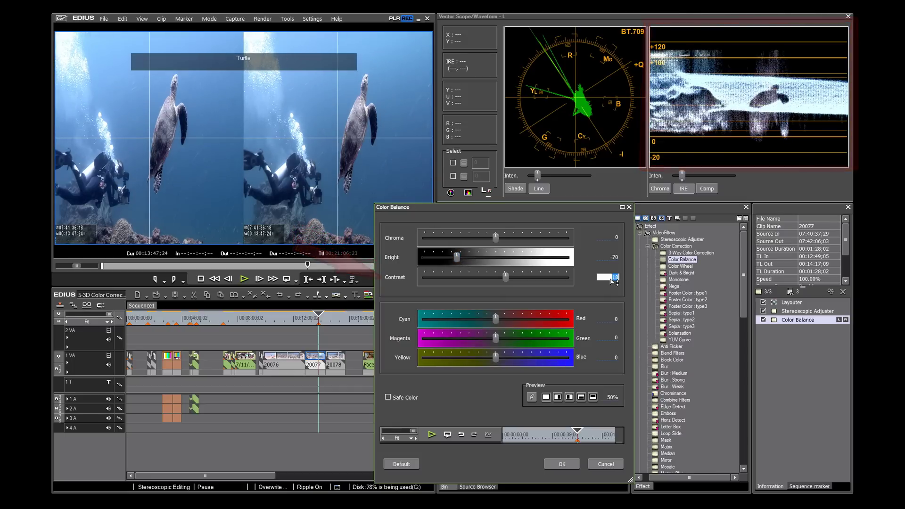
{"action": "left_click", "coordinate": [613, 258]}
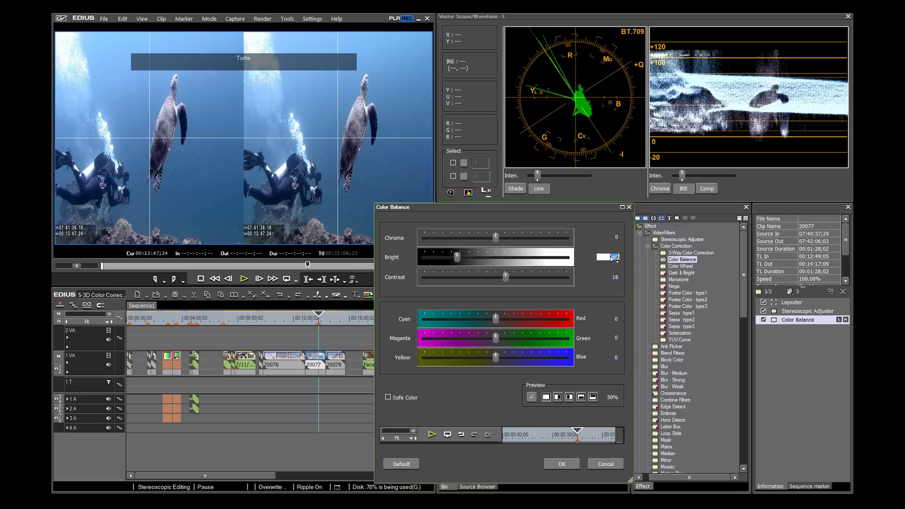
{"action": "scroll", "coordinate": [612, 258], "scroll_direction": "down", "scroll_amount": 5}
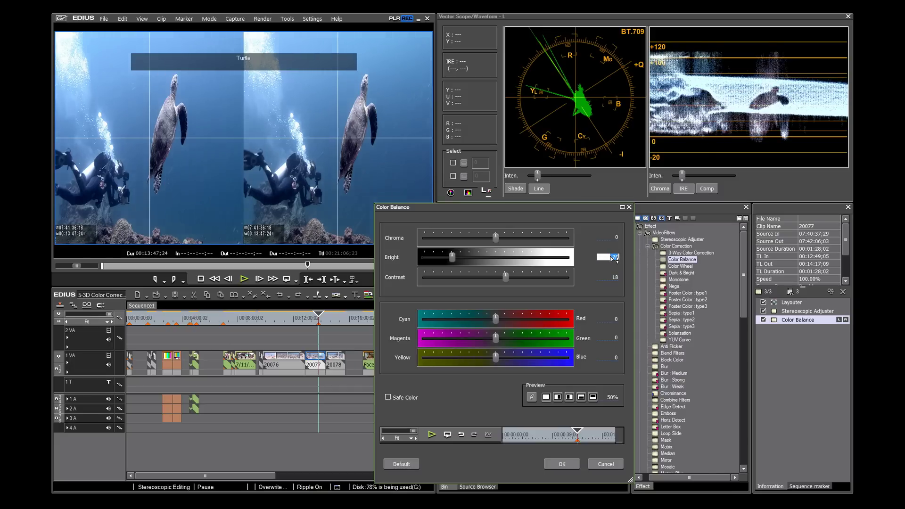
{"action": "scroll", "coordinate": [612, 259], "scroll_direction": "down", "scroll_amount": 1}
{"action": "left_click", "coordinate": [613, 278]}
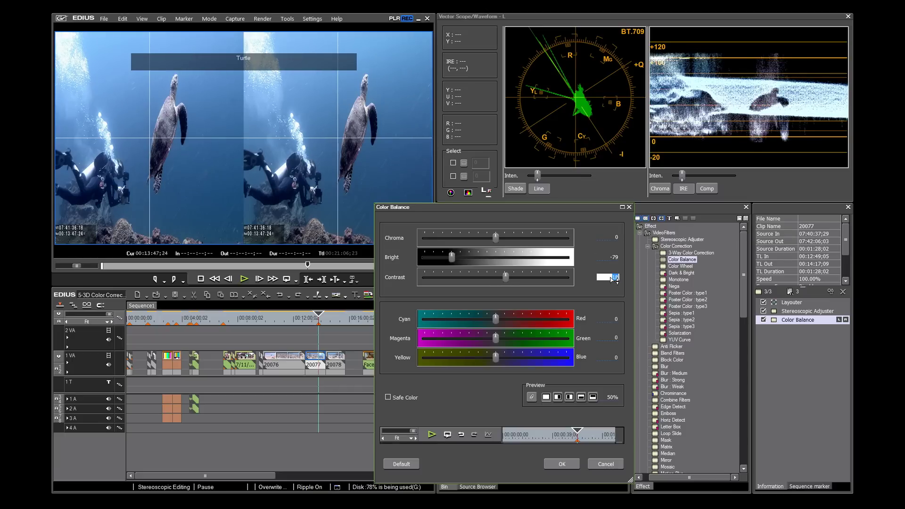
{"action": "scroll", "coordinate": [612, 279], "scroll_direction": "down", "scroll_amount": 1}
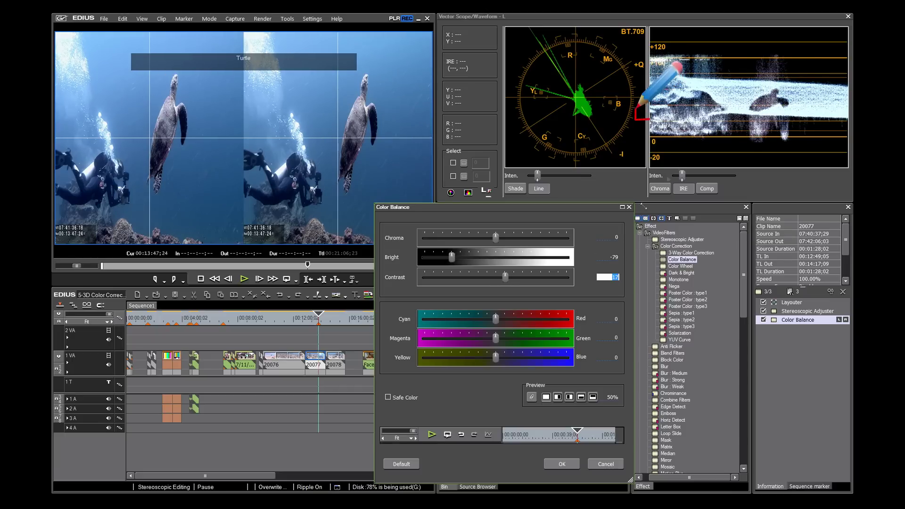
- Commit the Color Balance settings and set the scopes to read the right-eye image
{"action": "left_click", "coordinate": [561, 464]}
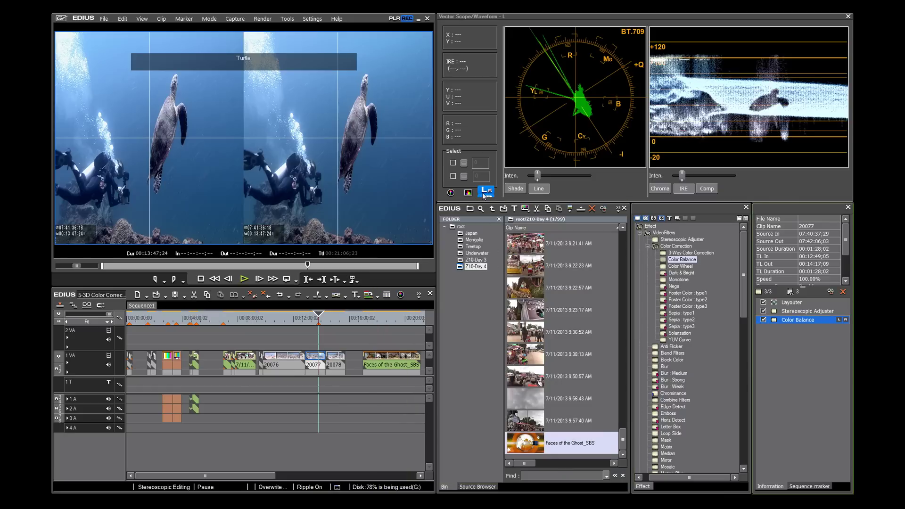
{"action": "left_click", "coordinate": [483, 191]}
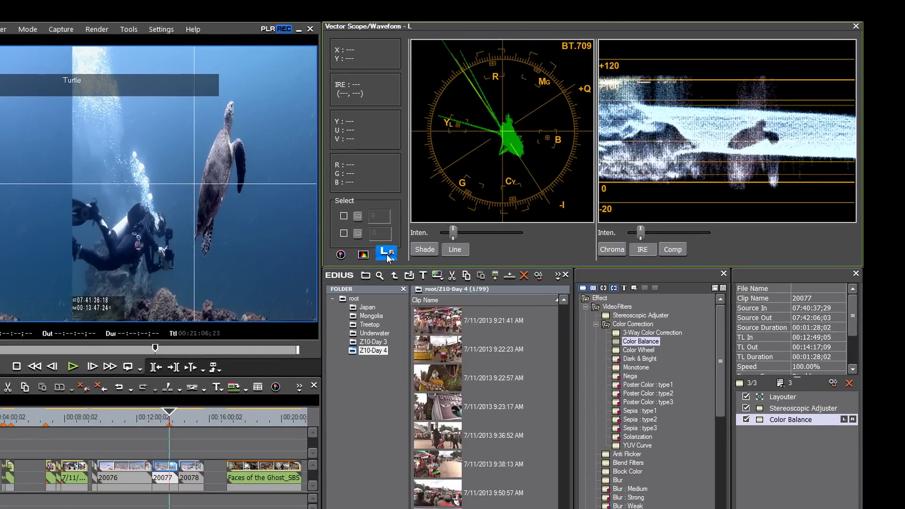
{"action": "left_click", "coordinate": [387, 254]}
{"action": "left_click", "coordinate": [386, 253]}
{"action": "left_click", "coordinate": [387, 254]}
{"action": "left_click", "coordinate": [387, 254]}
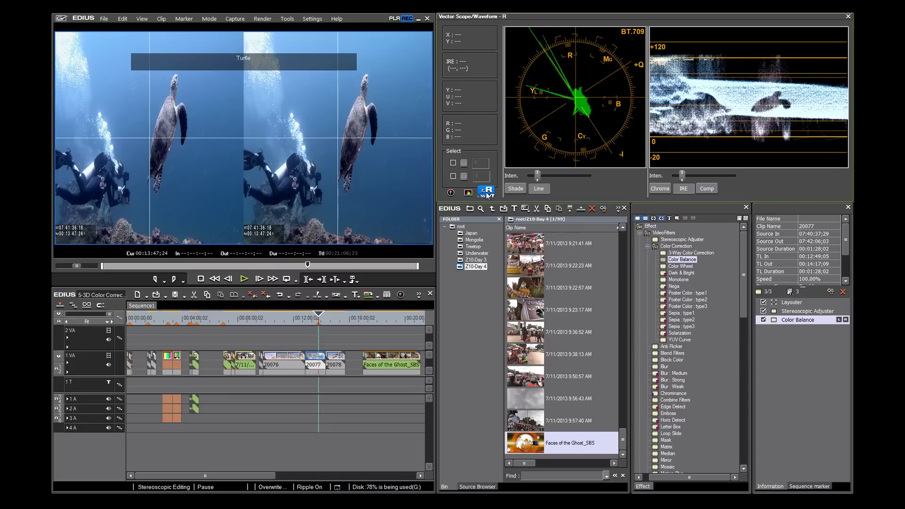
- Duplicate the Color Balance filter and change which eye the first copy affects
{"action": "right_click", "coordinate": [798, 323]}
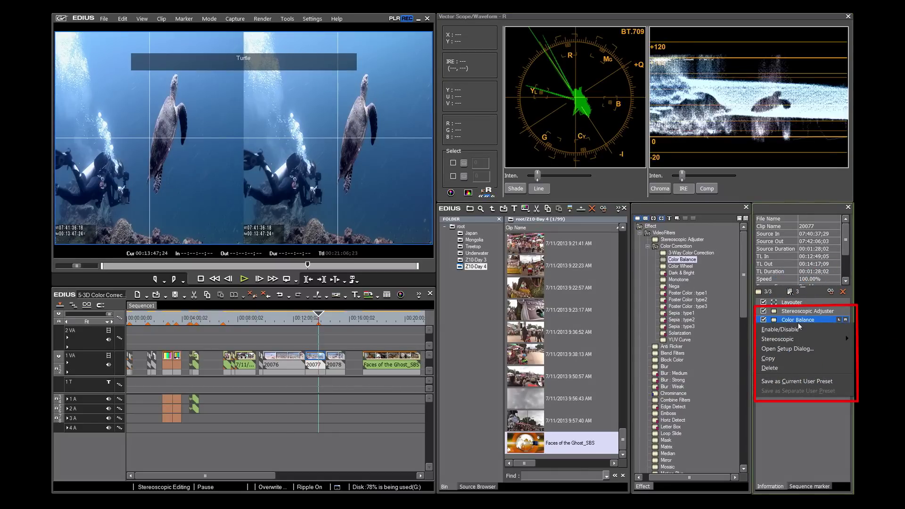
{"action": "left_click", "coordinate": [795, 357]}
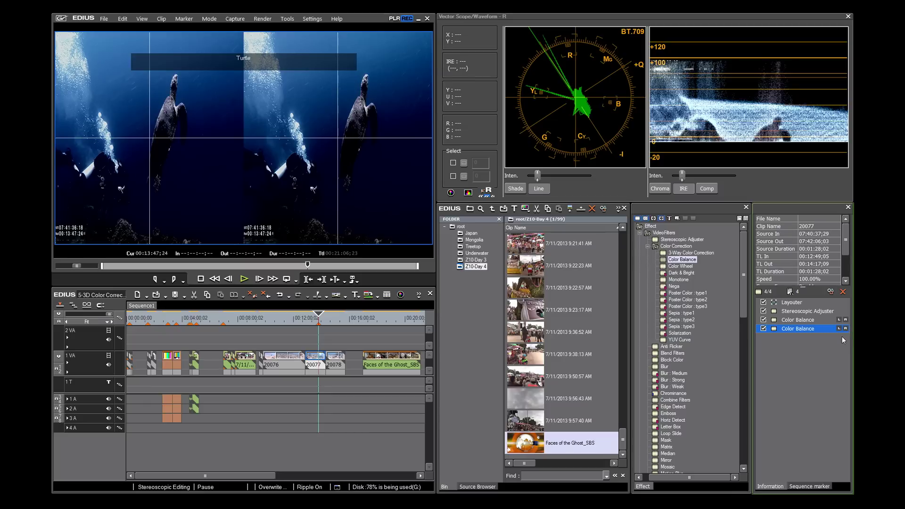
{"action": "left_click", "coordinate": [845, 320]}
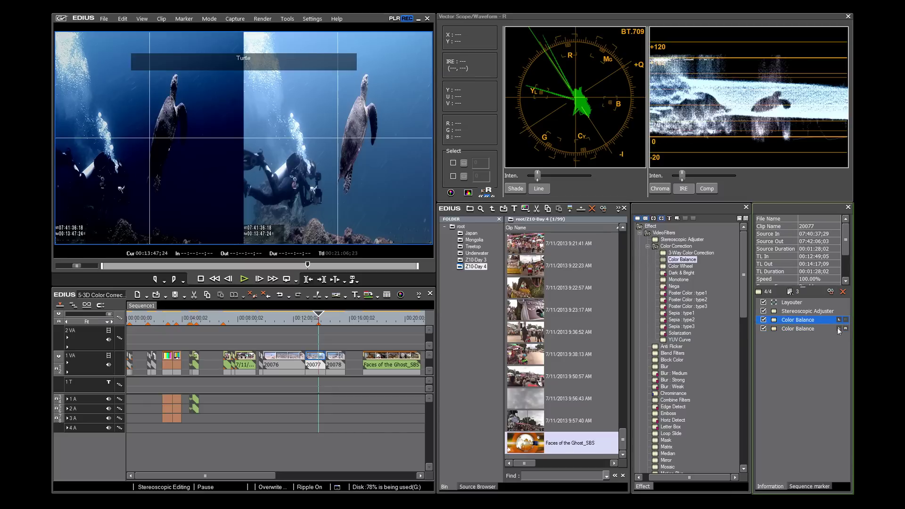
- Switch the second Color Balance filter's eye and open its settings, checking both eyes on the scopes
{"action": "left_click", "coordinate": [838, 328]}
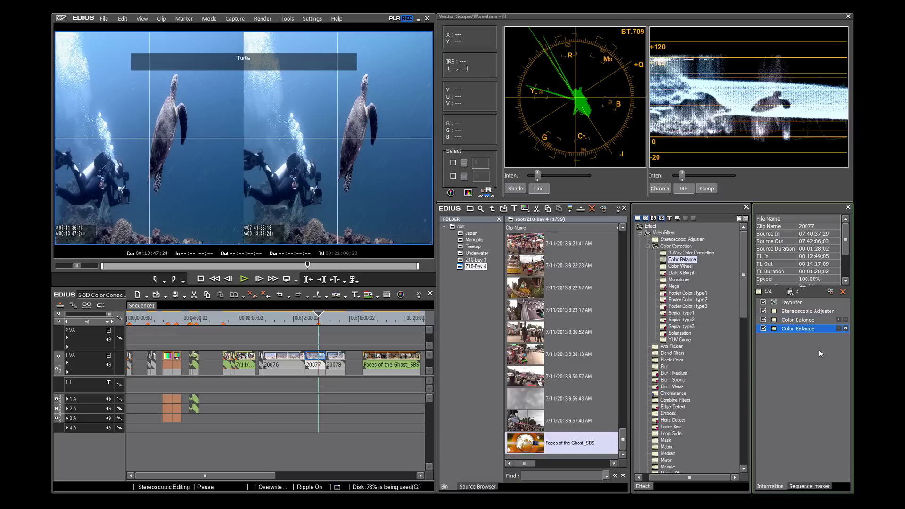
{"action": "double_click", "coordinate": [801, 327]}
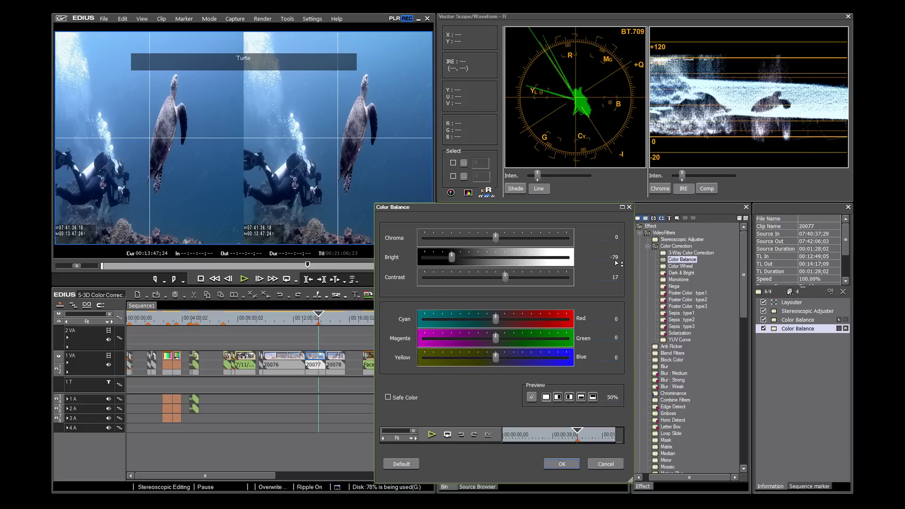
{"action": "scroll", "coordinate": [620, 263], "scroll_direction": "up", "scroll_amount": 2}
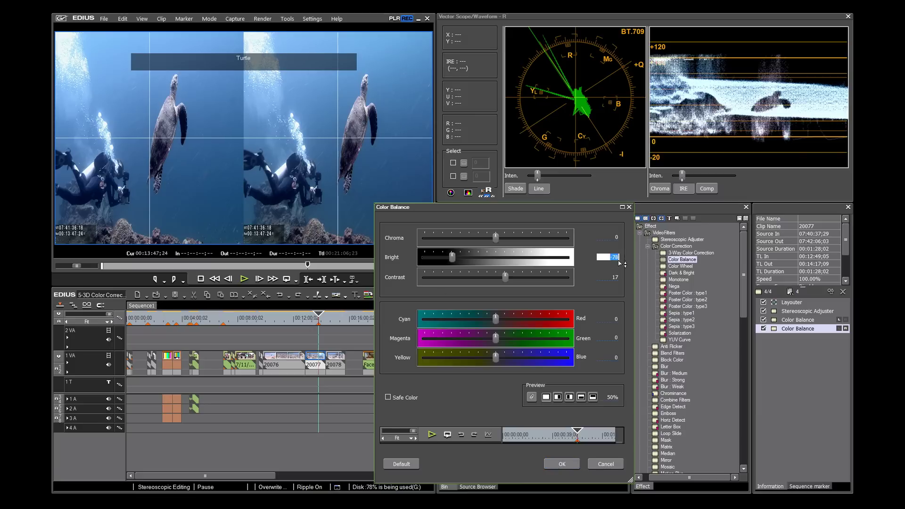
{"action": "left_click", "coordinate": [485, 194]}
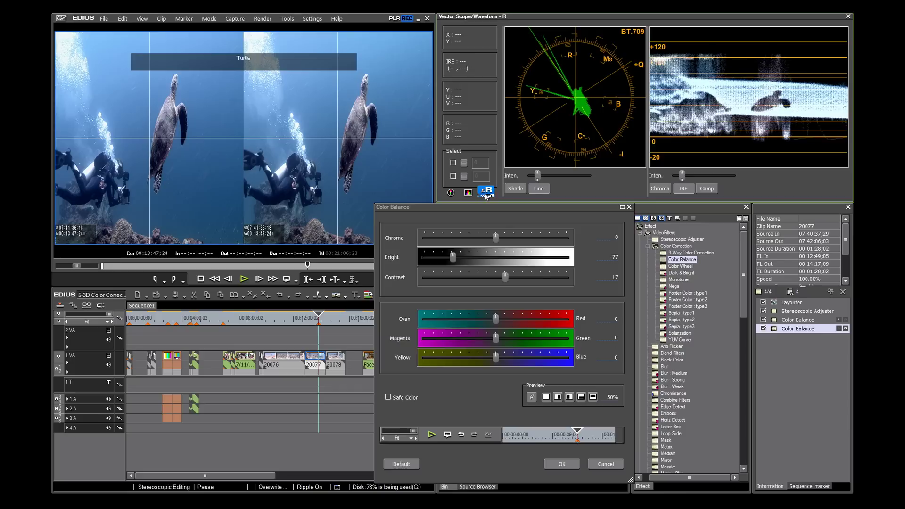
{"action": "left_click", "coordinate": [485, 193]}
- Raise the second filter's Bright to -76, compare left and right scopes, and commit
{"action": "left_click", "coordinate": [614, 262]}
{"action": "scroll", "coordinate": [615, 262], "scroll_direction": "up", "scroll_amount": 1}
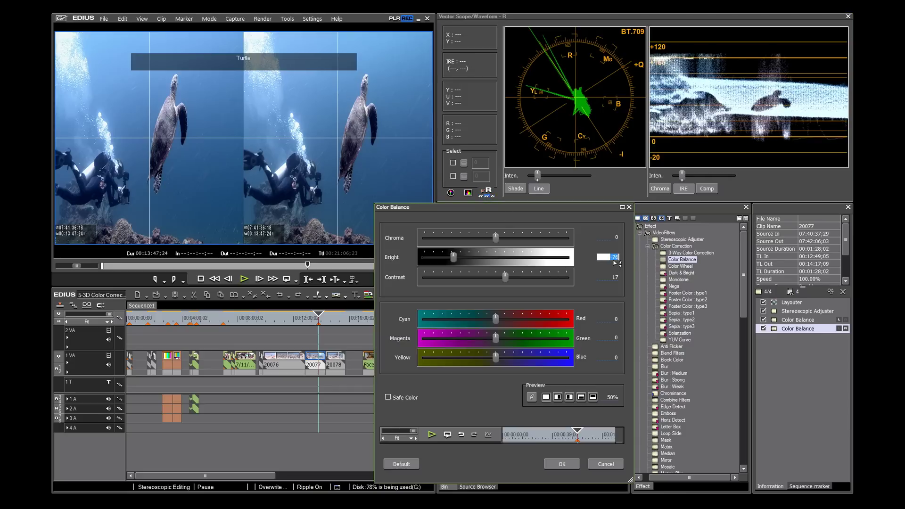
{"action": "left_click", "coordinate": [484, 192]}
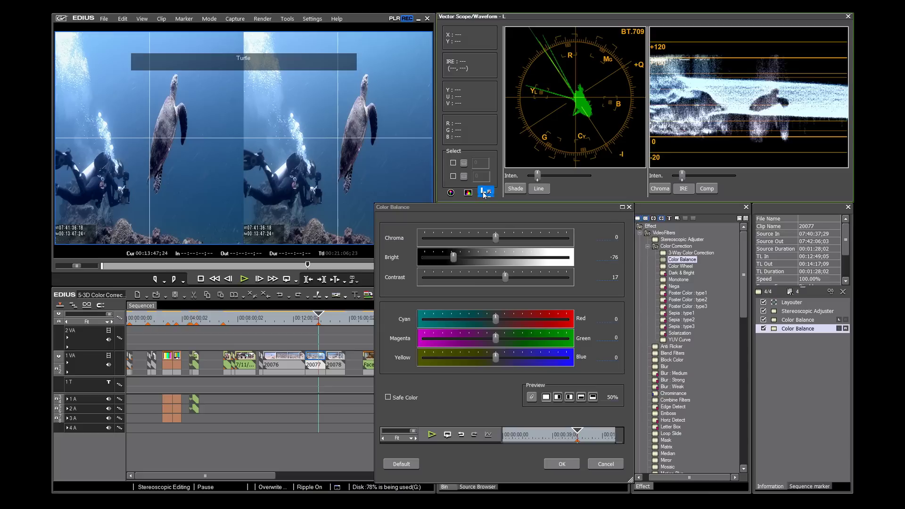
{"action": "left_click", "coordinate": [483, 191]}
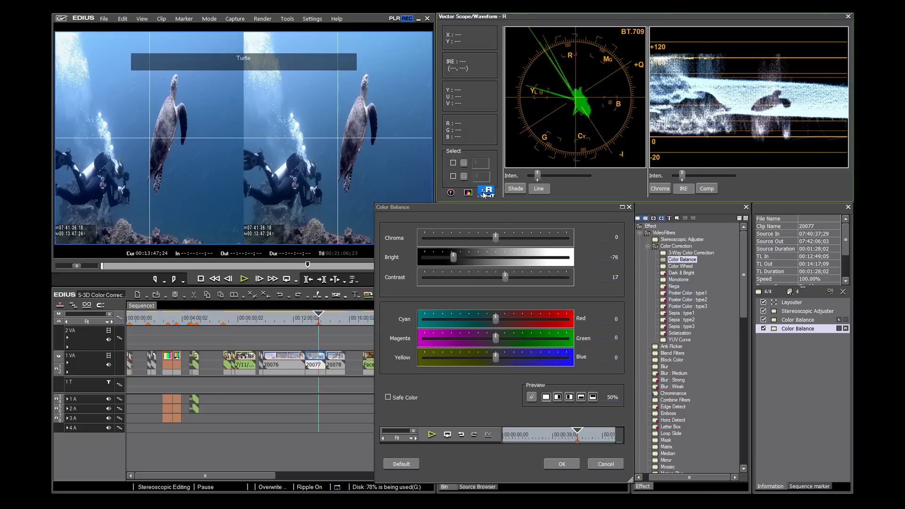
{"action": "left_click", "coordinate": [483, 192]}
{"action": "left_click", "coordinate": [483, 191]}
{"action": "left_click", "coordinate": [483, 191]}
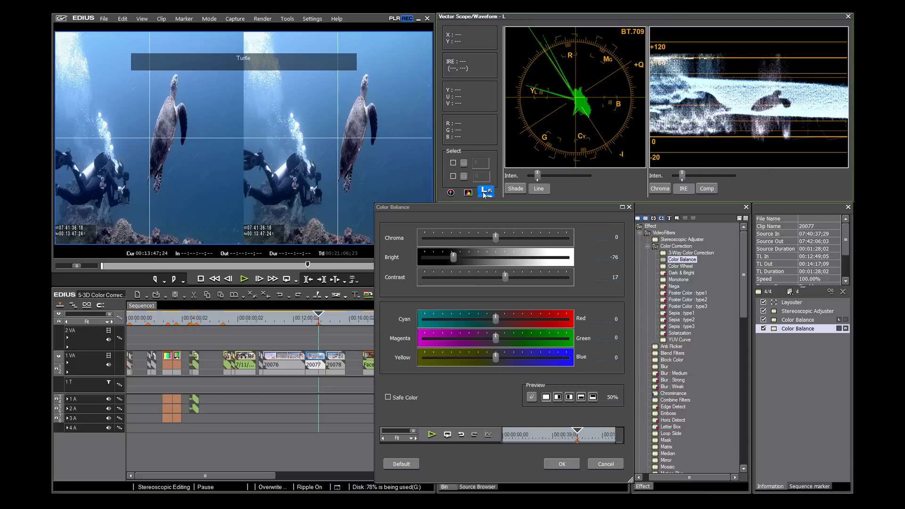
{"action": "left_click", "coordinate": [561, 464]}
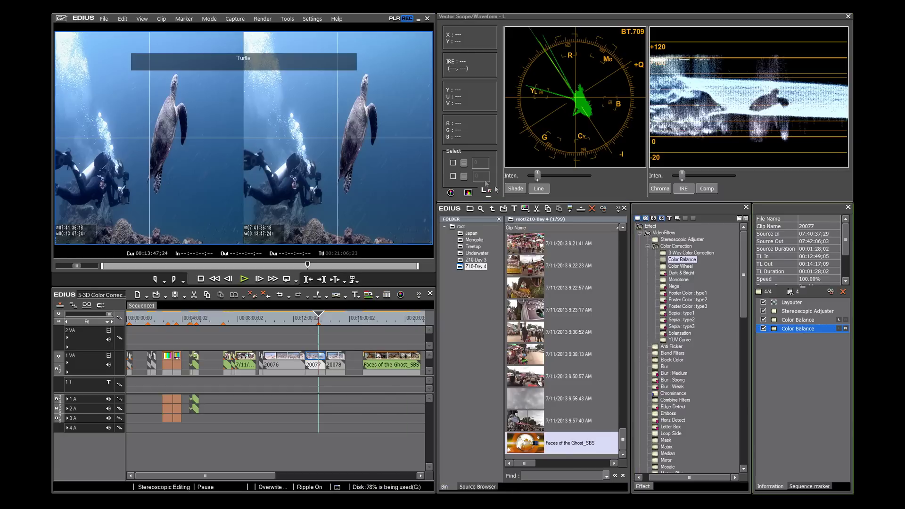
{"action": "left_click", "coordinate": [487, 193]}
{"action": "left_click", "coordinate": [487, 192]}
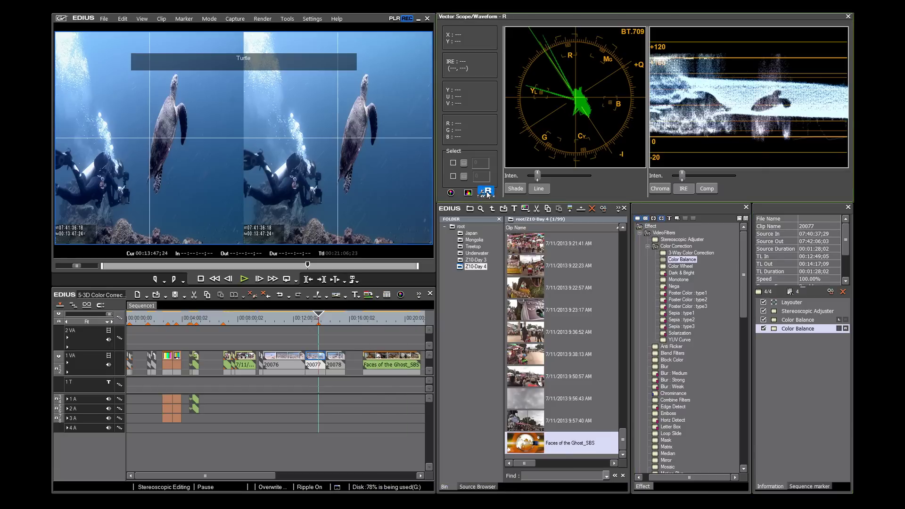
{"action": "left_click", "coordinate": [486, 191]}
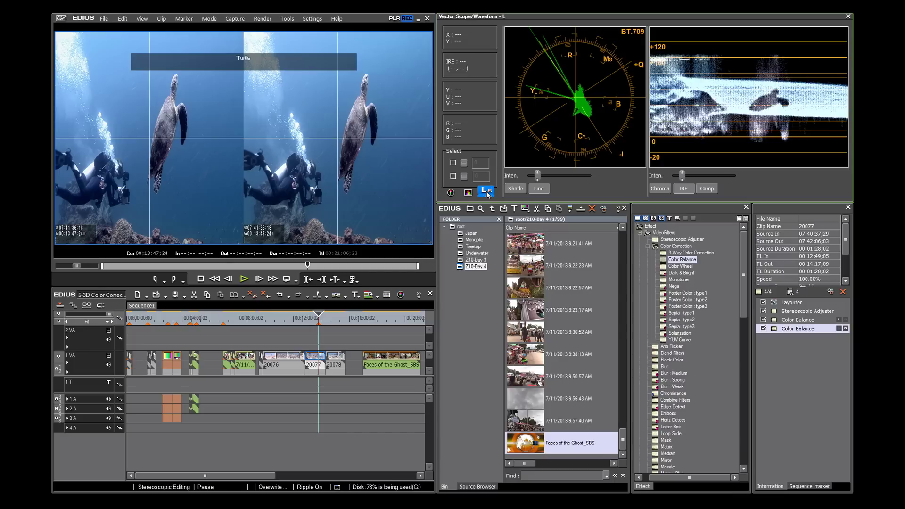
{"action": "left_click", "coordinate": [486, 192]}
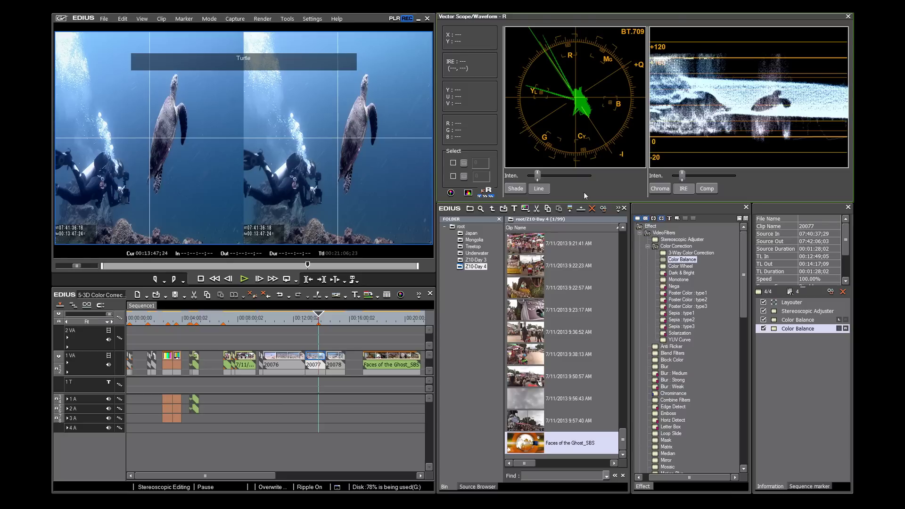
{"action": "left_click", "coordinate": [290, 318]}
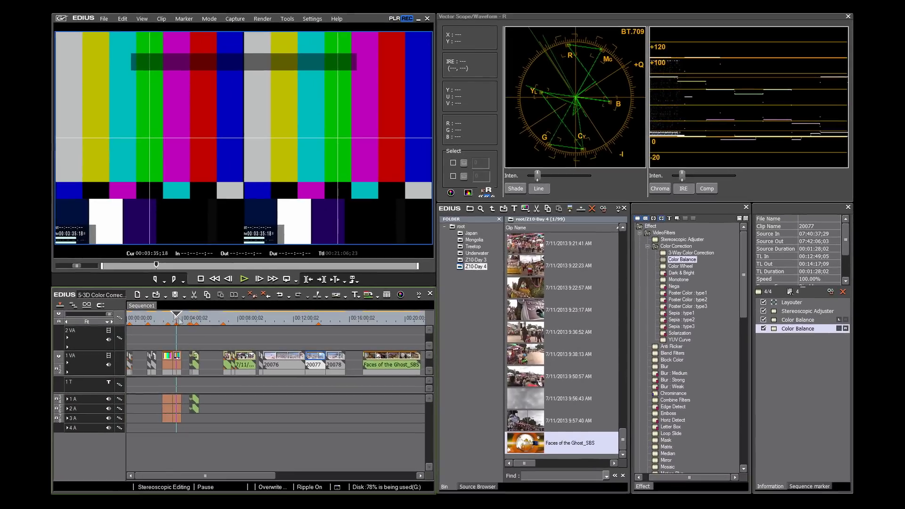
{"action": "left_click_drag", "start_coordinate": [189, 316], "coordinate": [318, 324]}
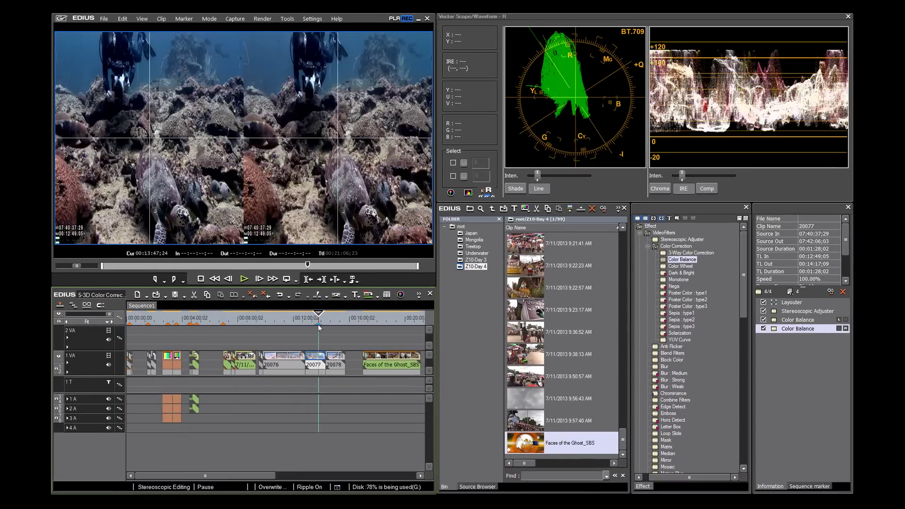
{"action": "left_click", "coordinate": [796, 322]}
- Set the first Color Balance filter's Chroma to 12 and commit it
{"action": "double_click", "coordinate": [806, 321]}
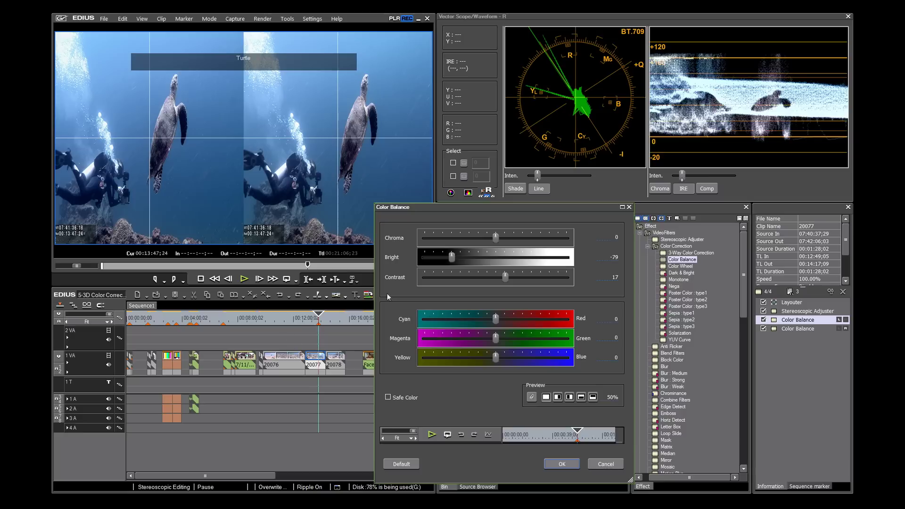
{"action": "left_click", "coordinate": [486, 191]}
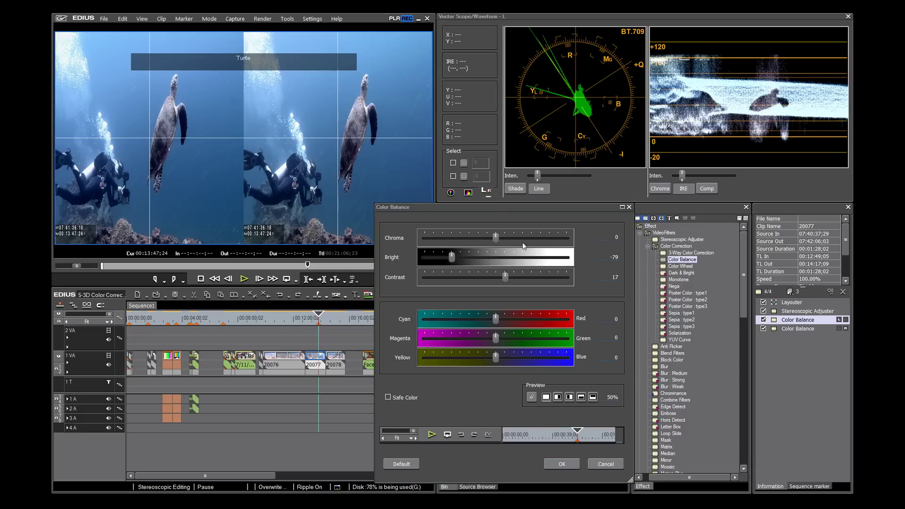
{"action": "left_click", "coordinate": [616, 237]}
{"action": "type", "text": "7"}
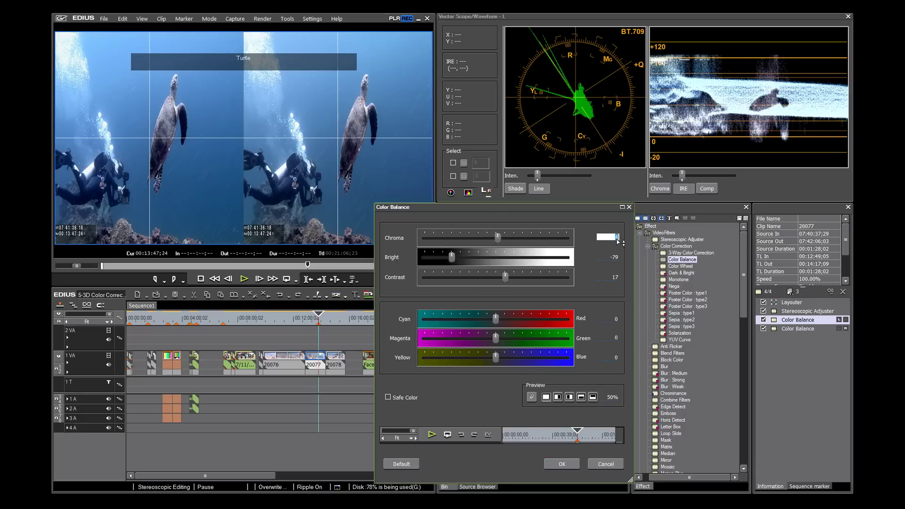
{"action": "key", "text": "Return"}
{"action": "type", "text": "10"}
{"action": "key", "text": "Return"}
{"action": "scroll", "coordinate": [617, 240], "scroll_direction": "up", "scroll_amount": 2}
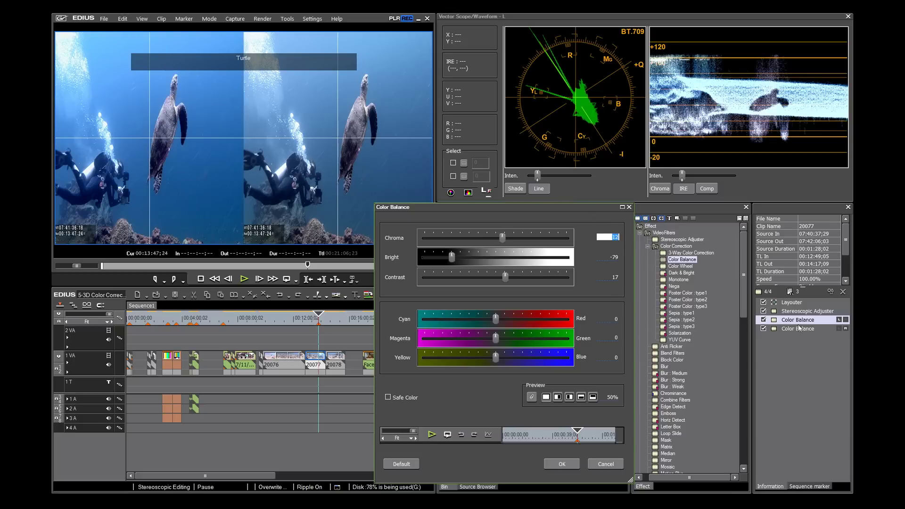
{"action": "left_click", "coordinate": [562, 464]}
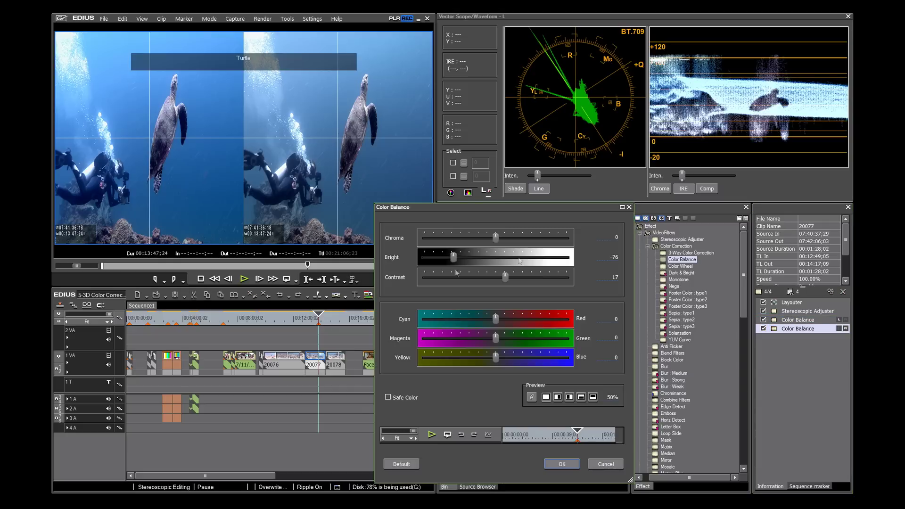
- Set the second Color Balance filter's Chroma to 12, comparing the L/R scopes, and commit
{"action": "left_click", "coordinate": [616, 238]}
{"action": "scroll", "coordinate": [616, 239], "scroll_direction": "up", "scroll_amount": 9}
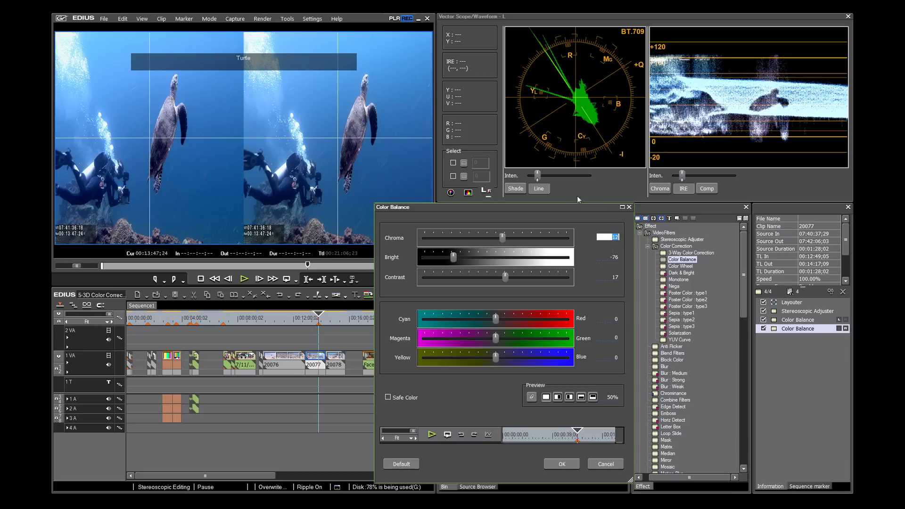
{"action": "left_click", "coordinate": [488, 192]}
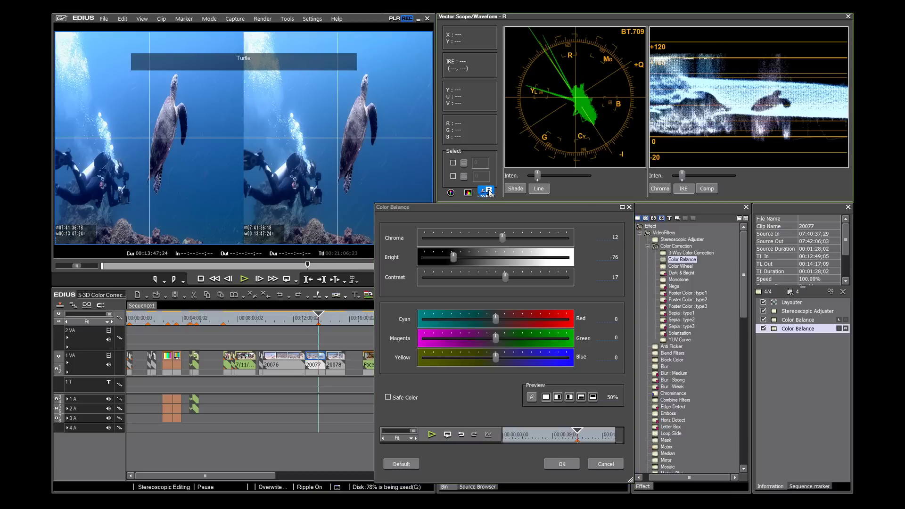
{"action": "left_click", "coordinate": [488, 192]}
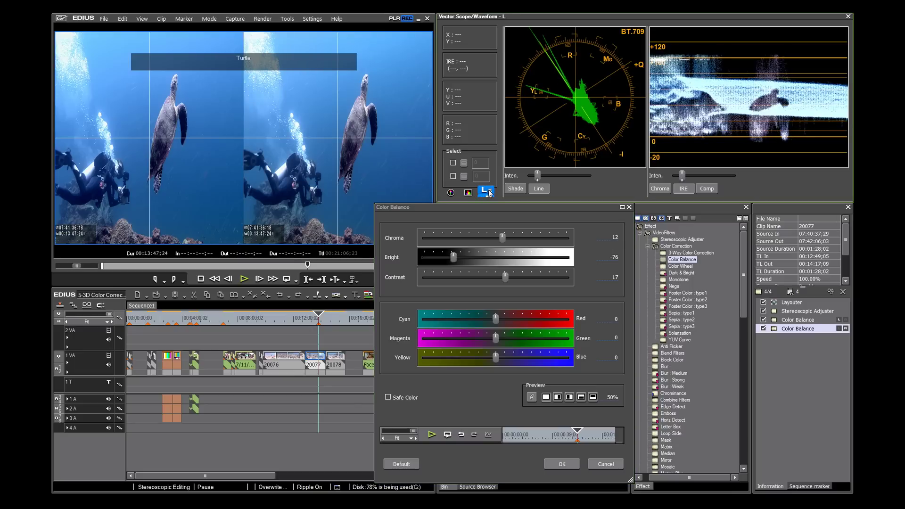
{"action": "left_click", "coordinate": [561, 464]}
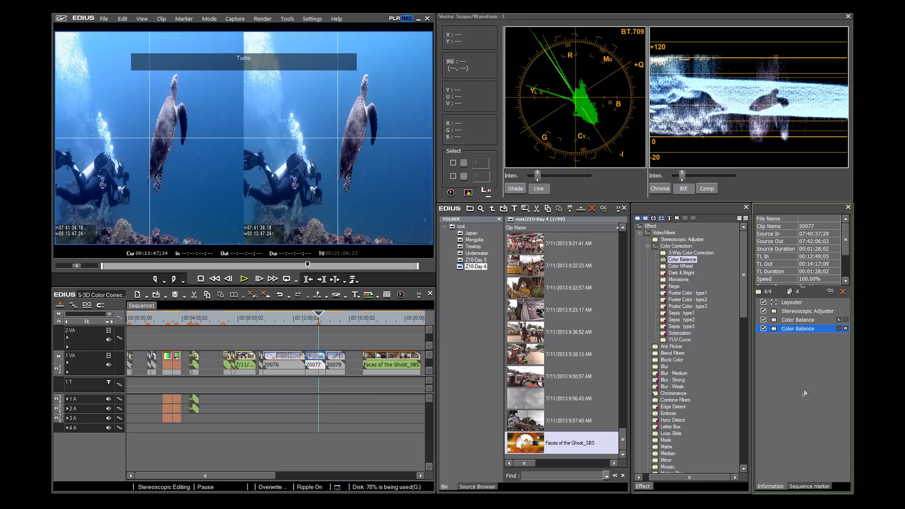